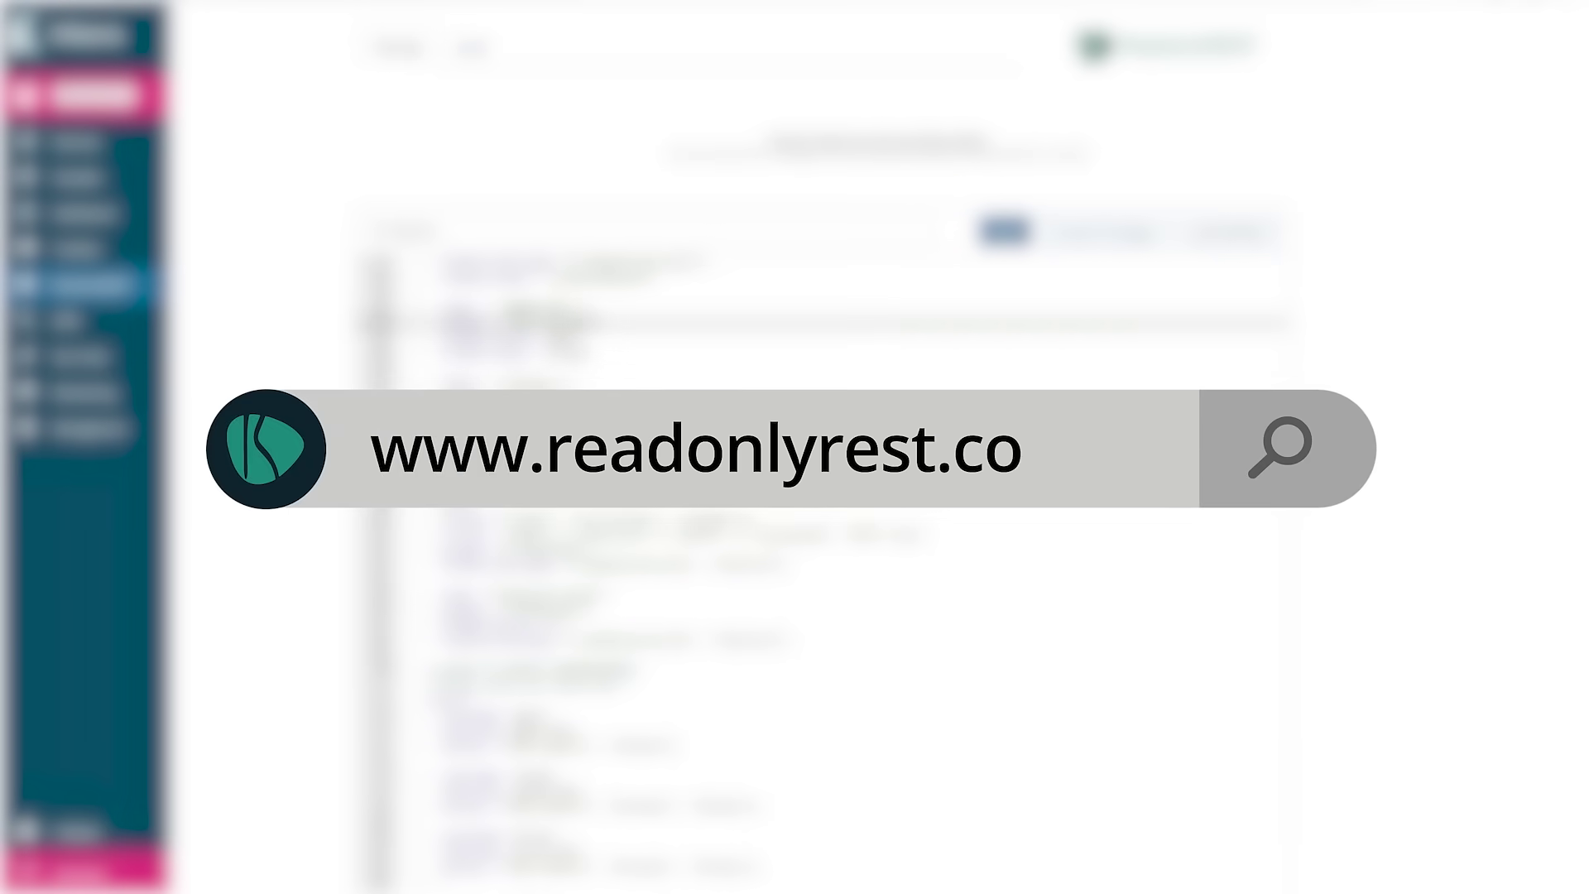
click(717, 462)
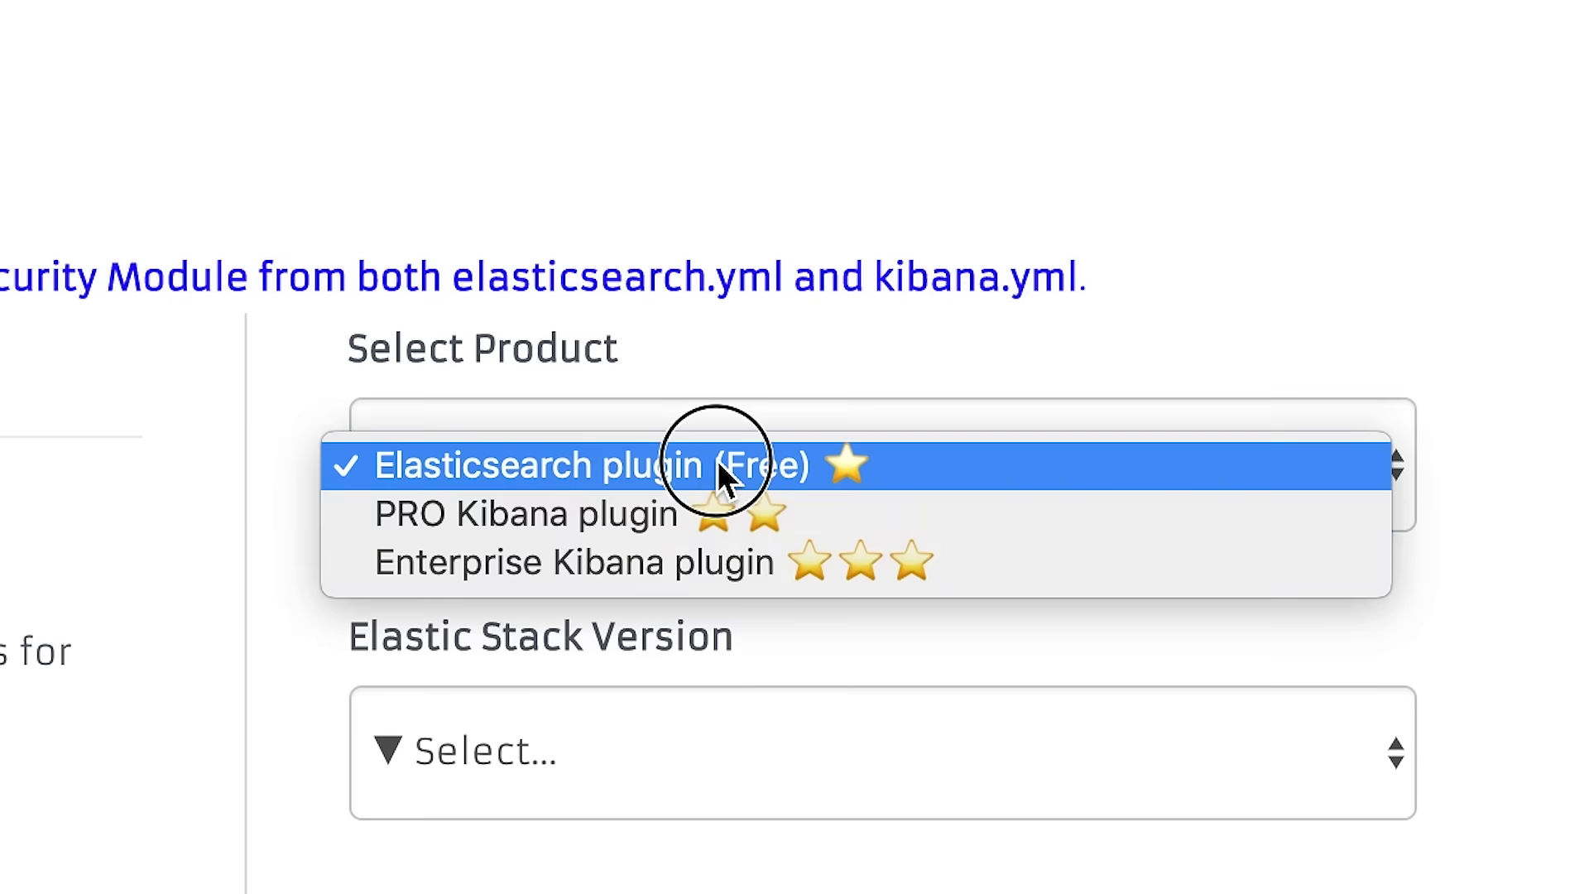
click(705, 474)
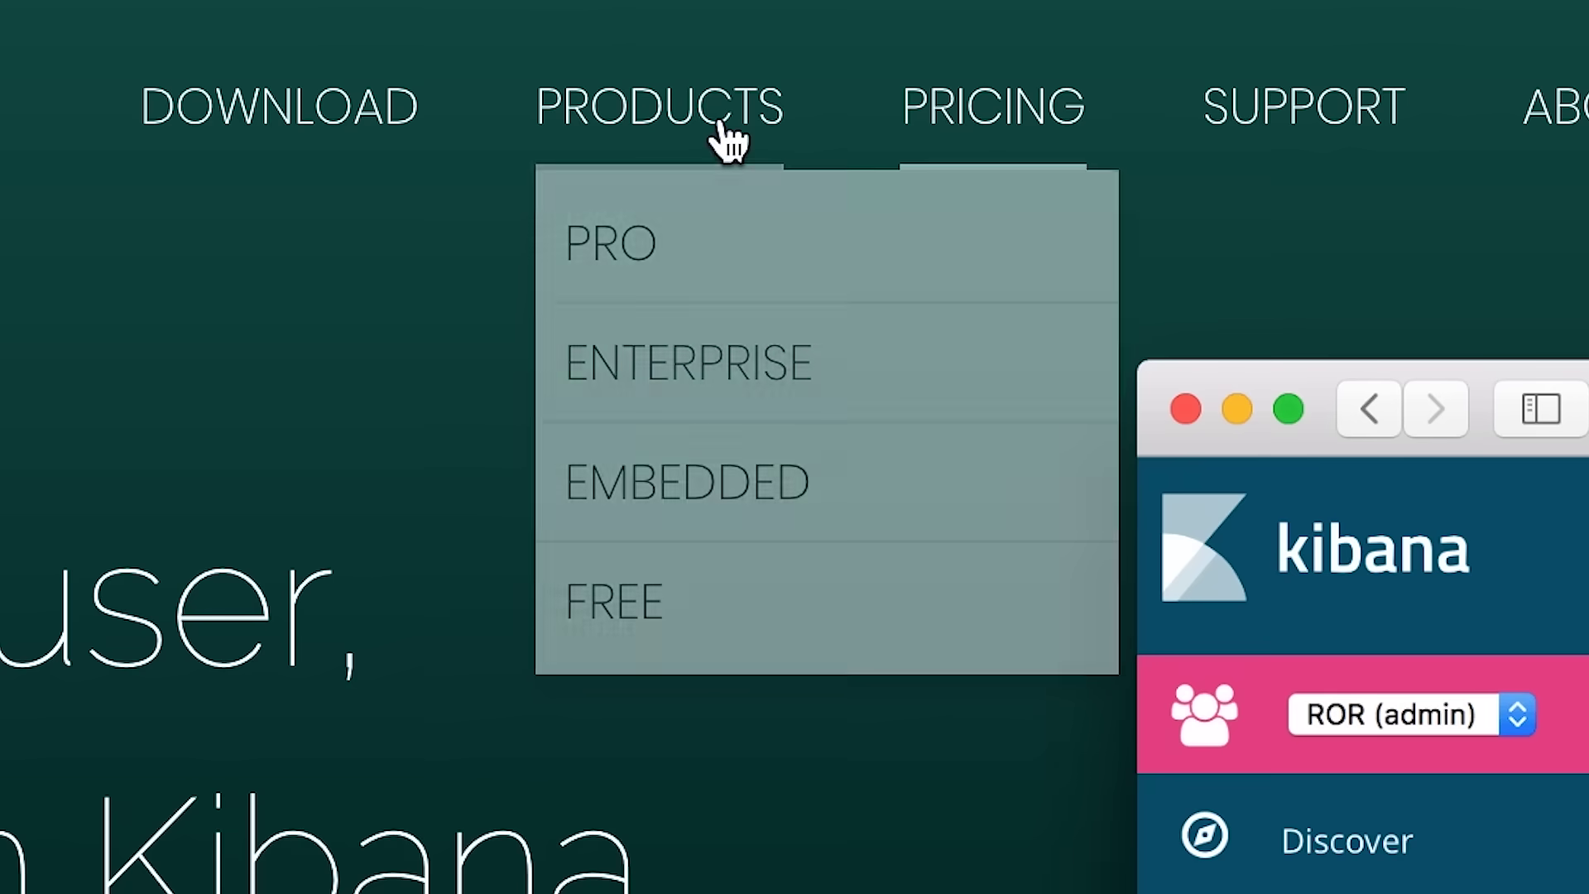